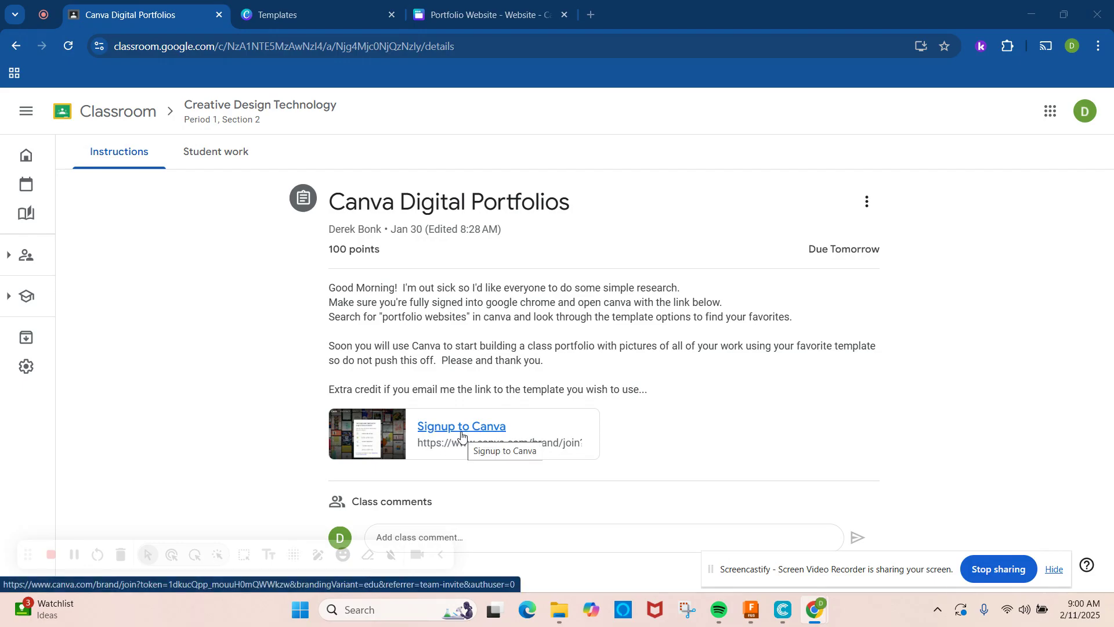
# Open Canva from the assignment's signup link, enter the school team, and search for "portfolio website"
pyautogui.click(461, 435)
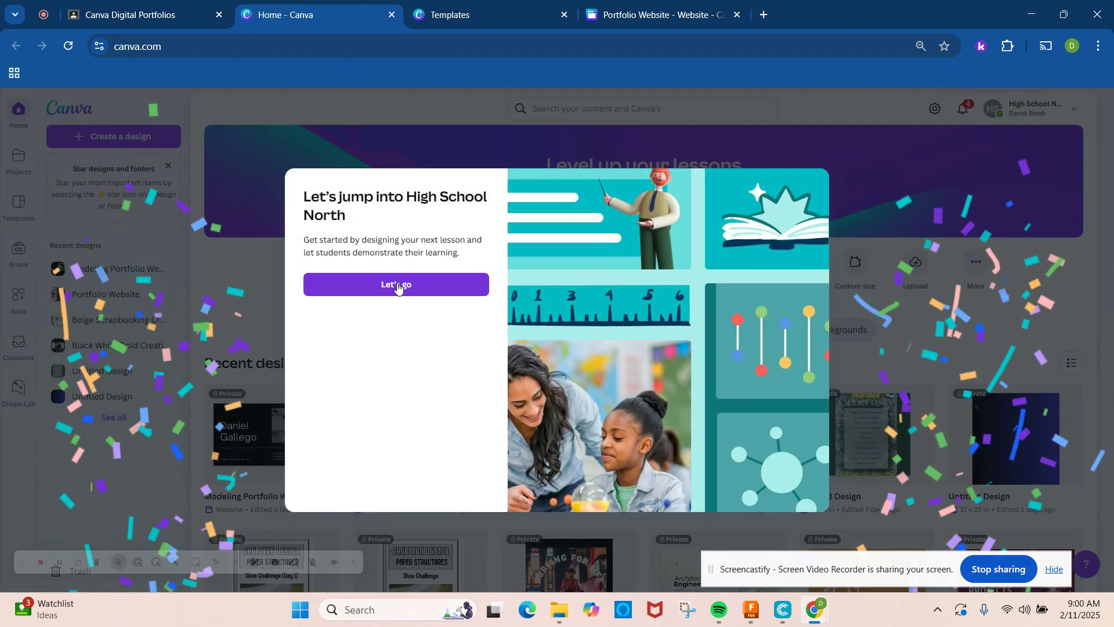
pyautogui.click(394, 287)
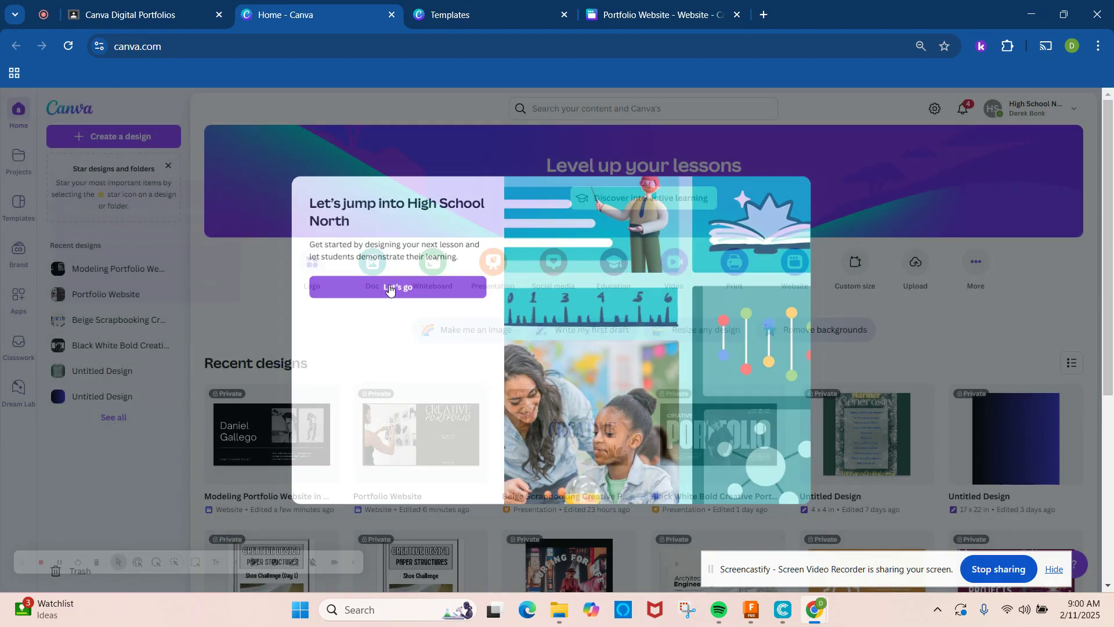
pyautogui.click(565, 106)
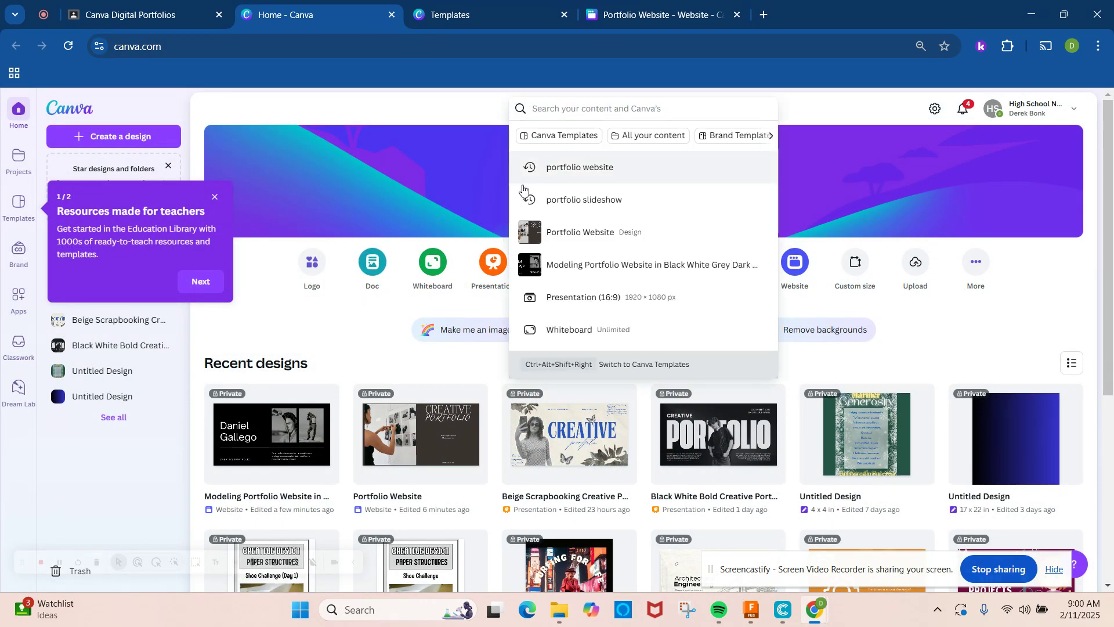
pyautogui.click(554, 170)
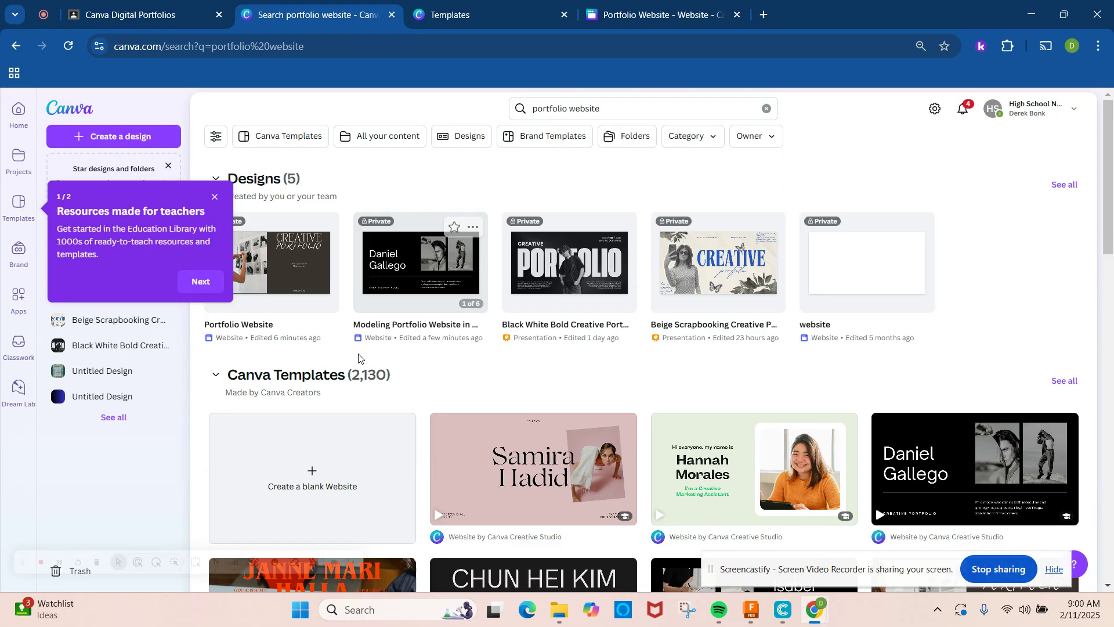
# Dismiss the teacher resources tip and customize the Illustration Portfolio Website template in White Black Light Experimental Style
pyautogui.scroll(-1, 328, 379)
pyautogui.scroll(-1, 328, 379)
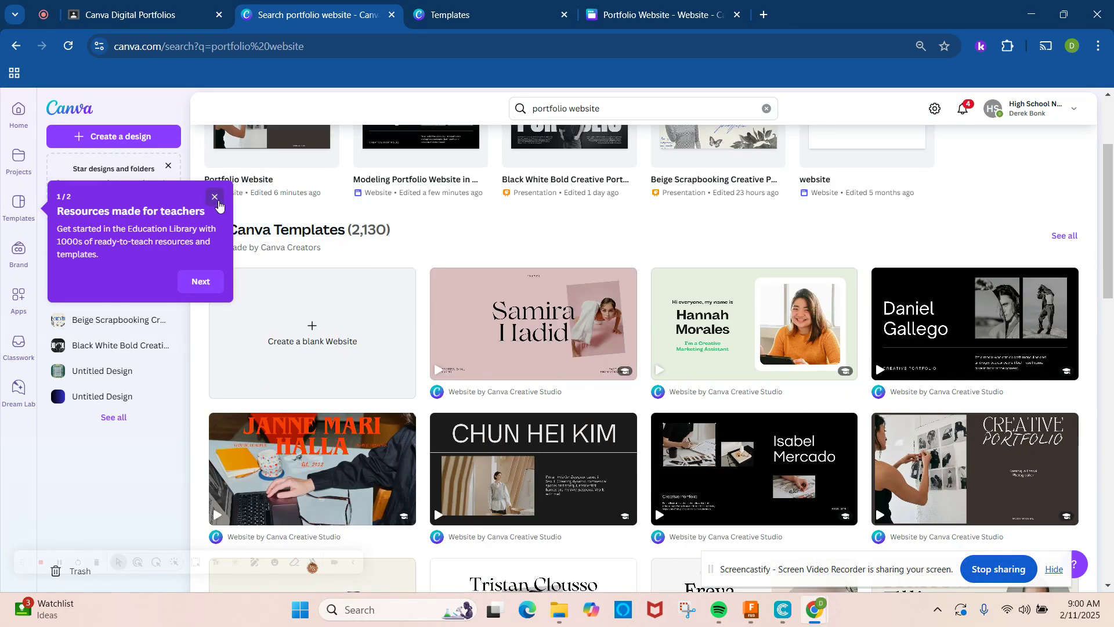
pyautogui.click(215, 198)
pyautogui.scroll(-4, 208, 383)
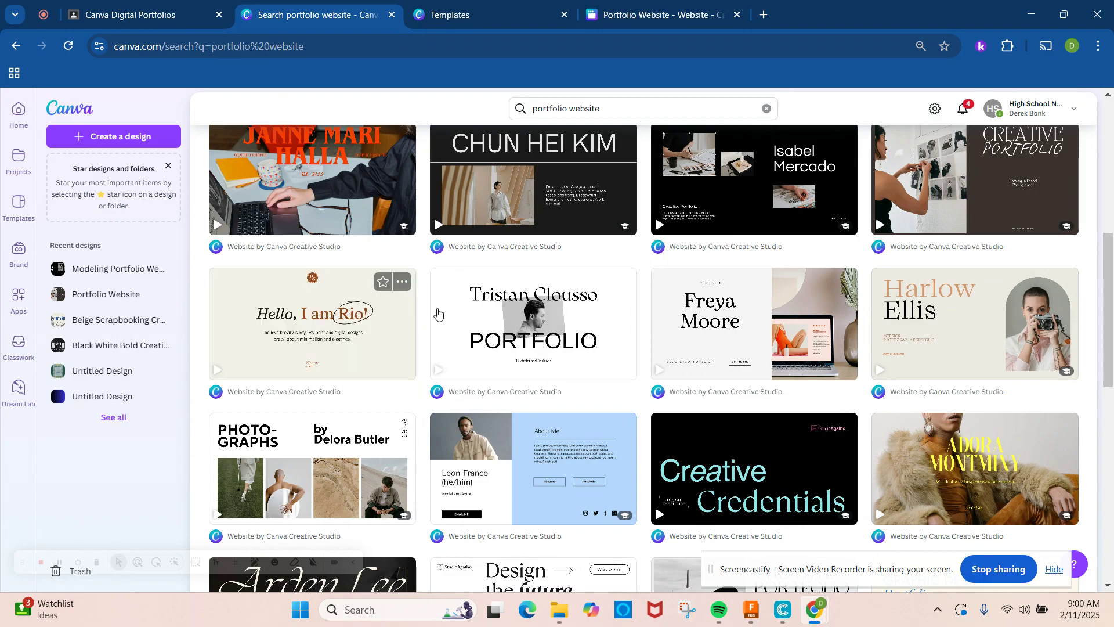
pyautogui.click(498, 322)
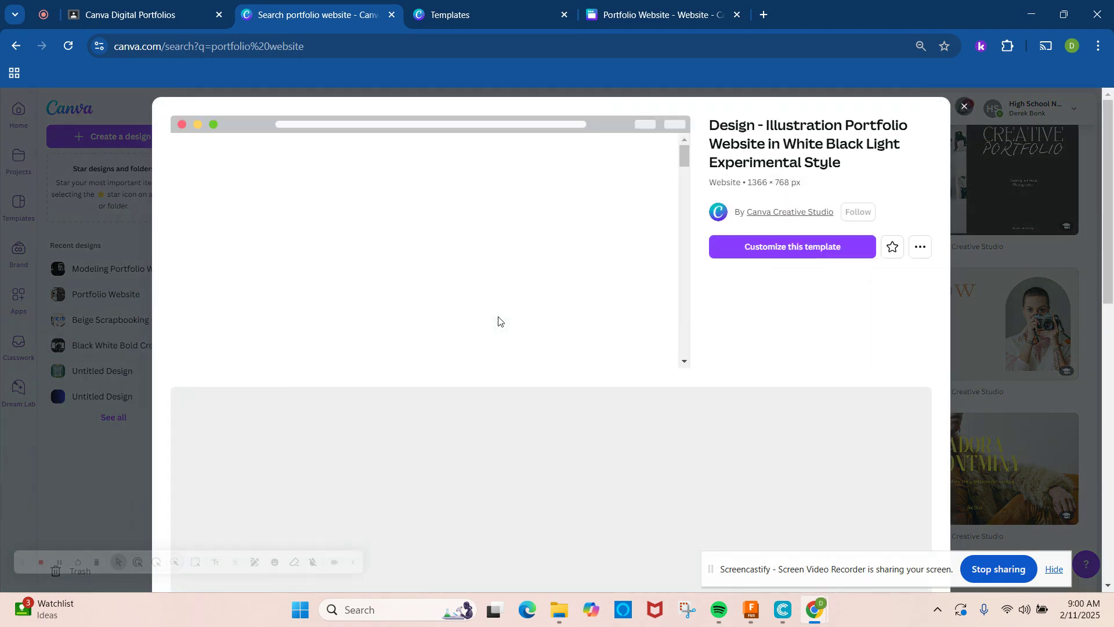
pyautogui.click(768, 256)
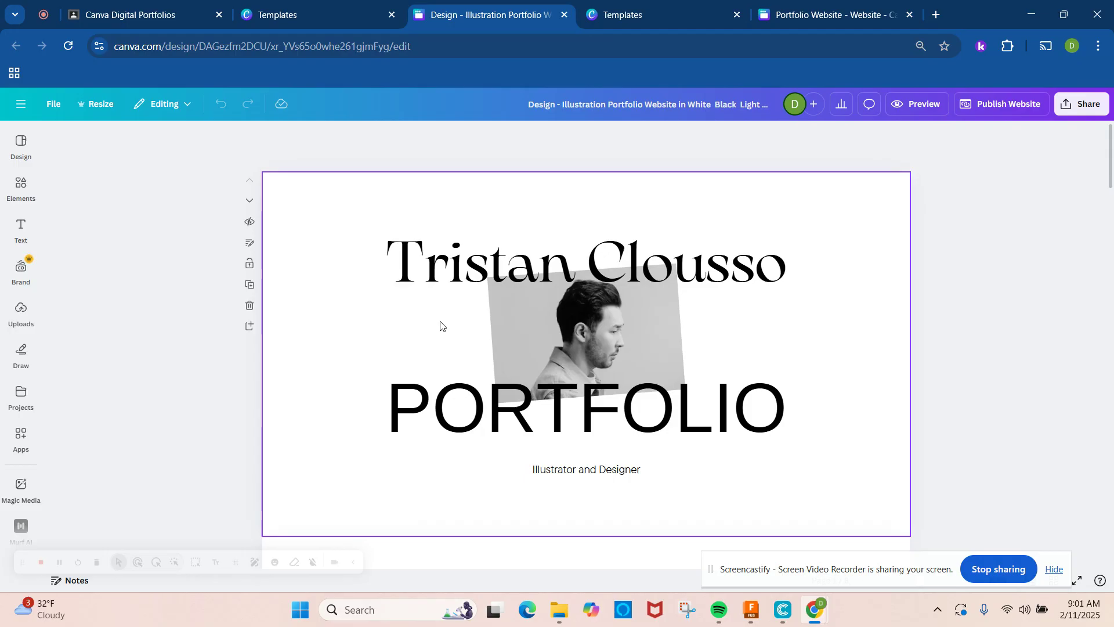
# Look through the template's pages from the cover to My Art, including About Me, Work Experience and Skills & Expertise
pyautogui.scroll(-10, 447, 307)
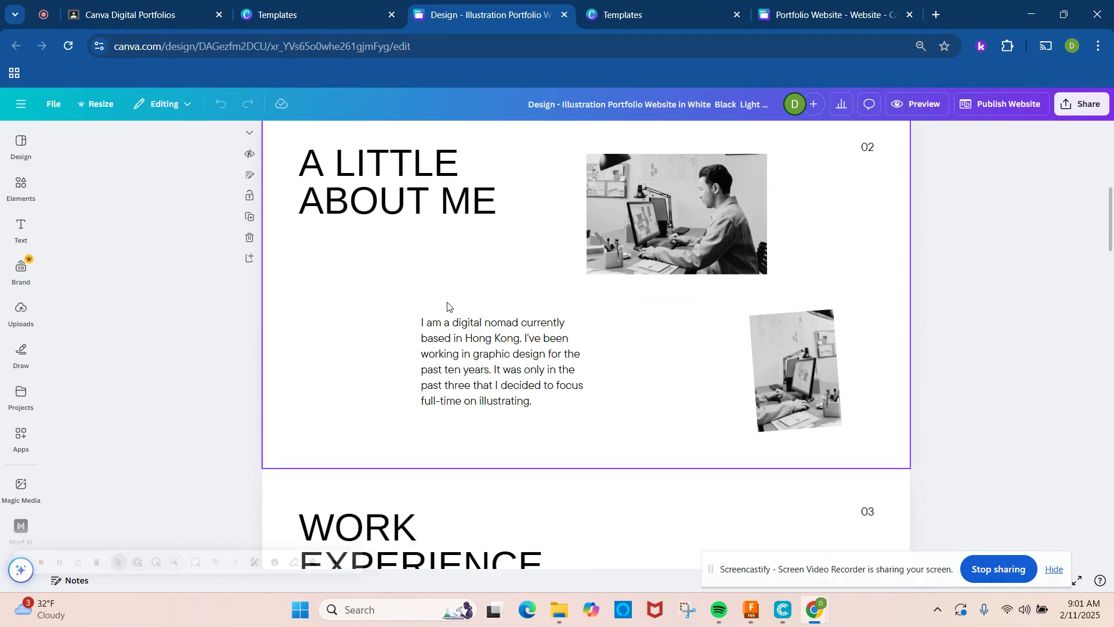
pyautogui.scroll(-5, 447, 306)
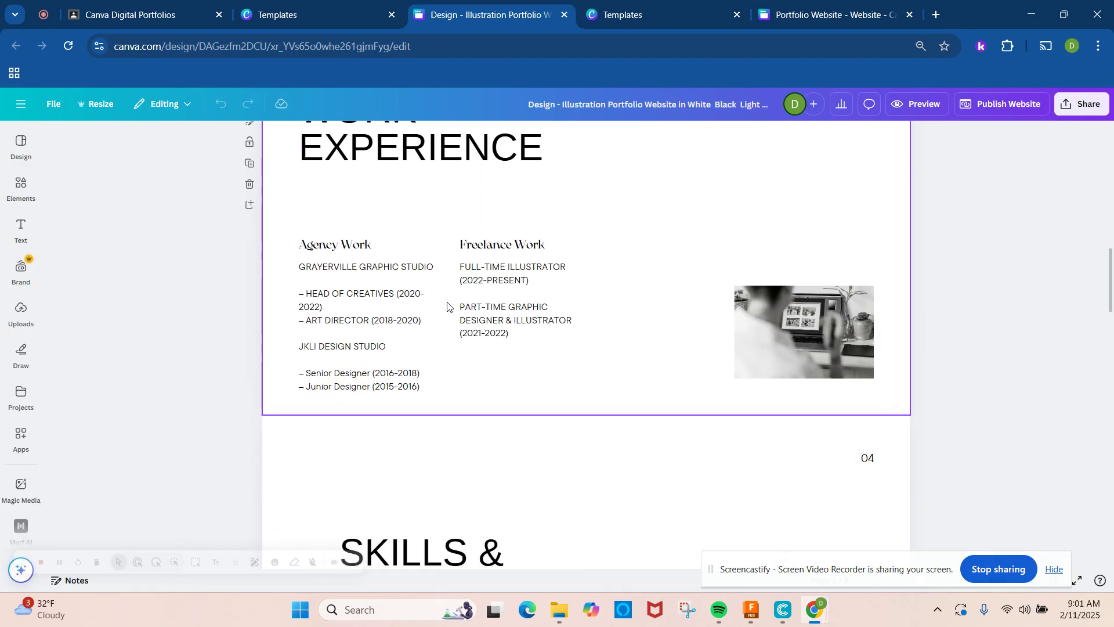
pyautogui.scroll(-6, 448, 307)
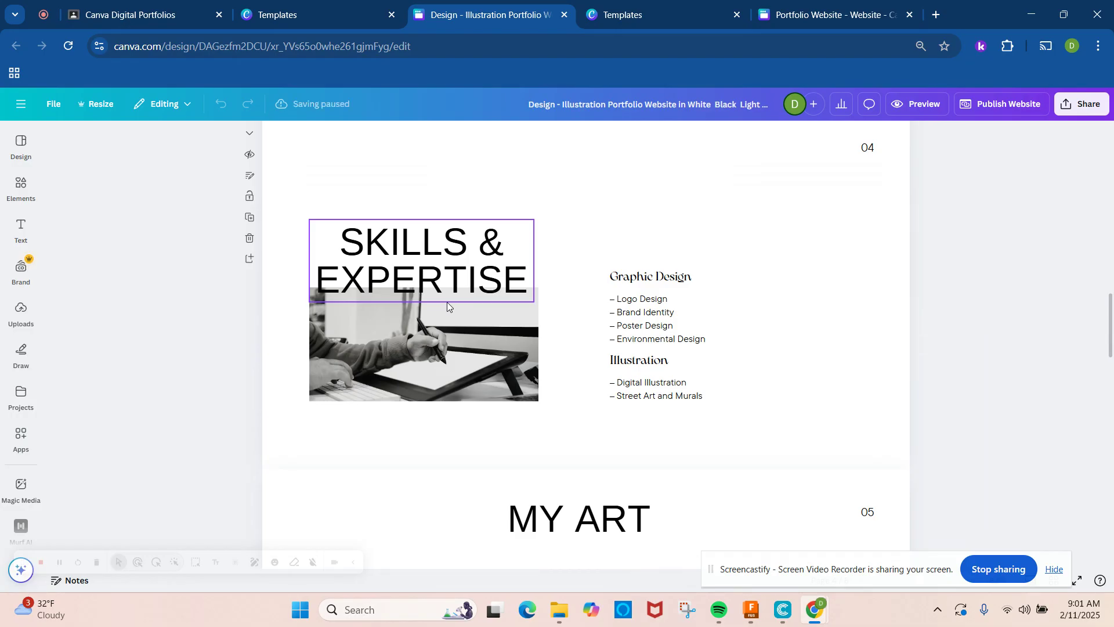
pyautogui.scroll(-2, 447, 307)
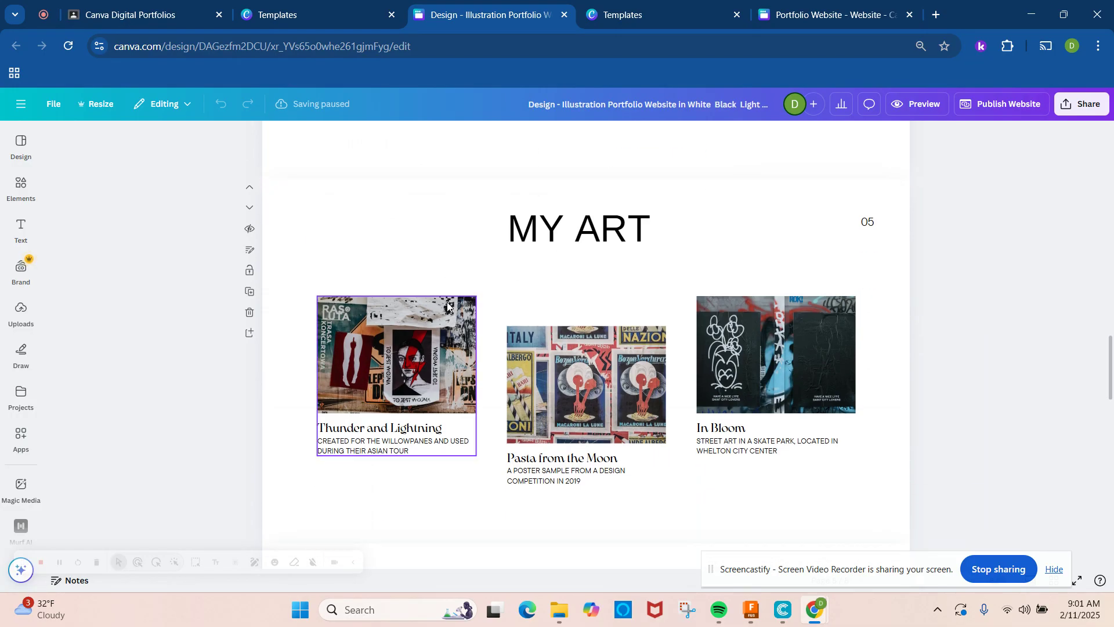
pyautogui.scroll(-3, 447, 306)
pyautogui.scroll(12, 447, 306)
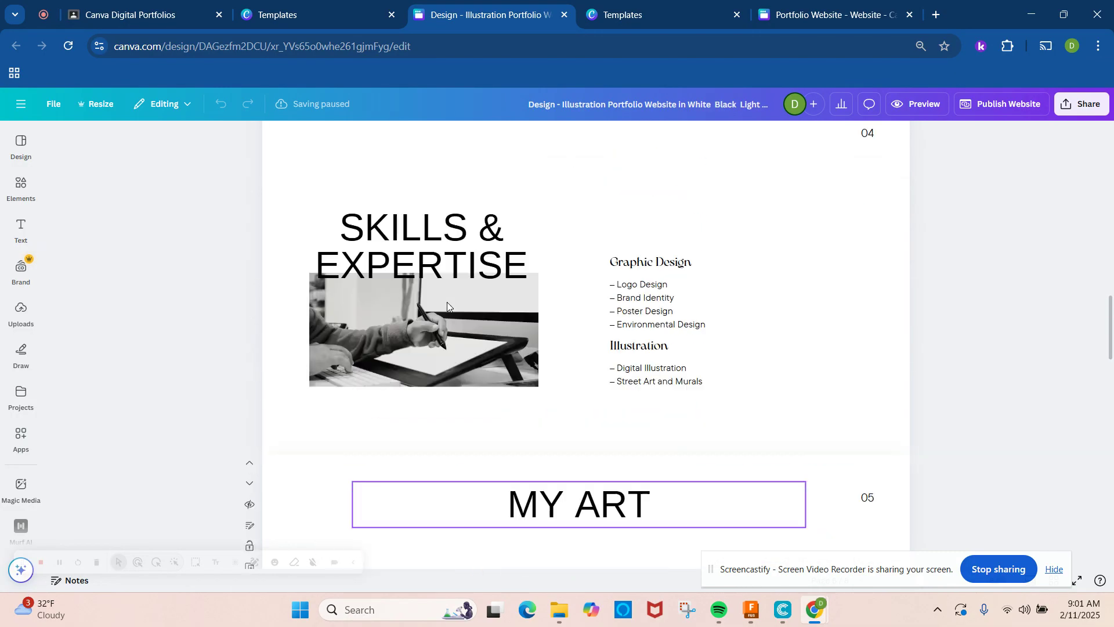
pyautogui.scroll(5, 447, 307)
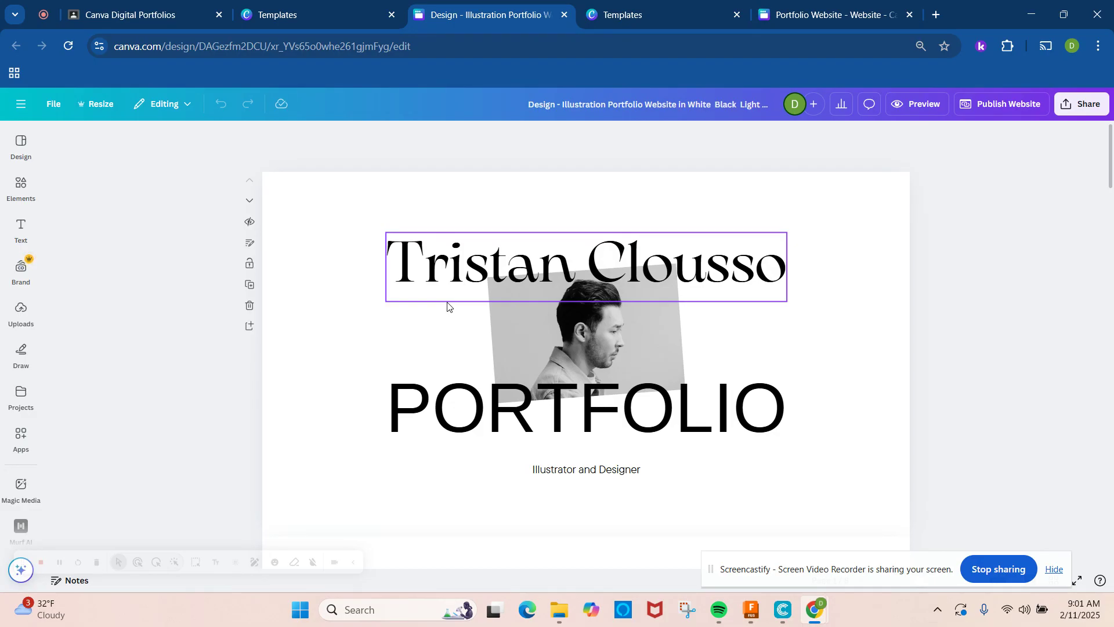
# Publish the portfolio as a website with the default settings, highlight the subdomain in its live address, and close the publishing dialog
pyautogui.moveTo(840, 579); pyautogui.dragTo(139, 626)
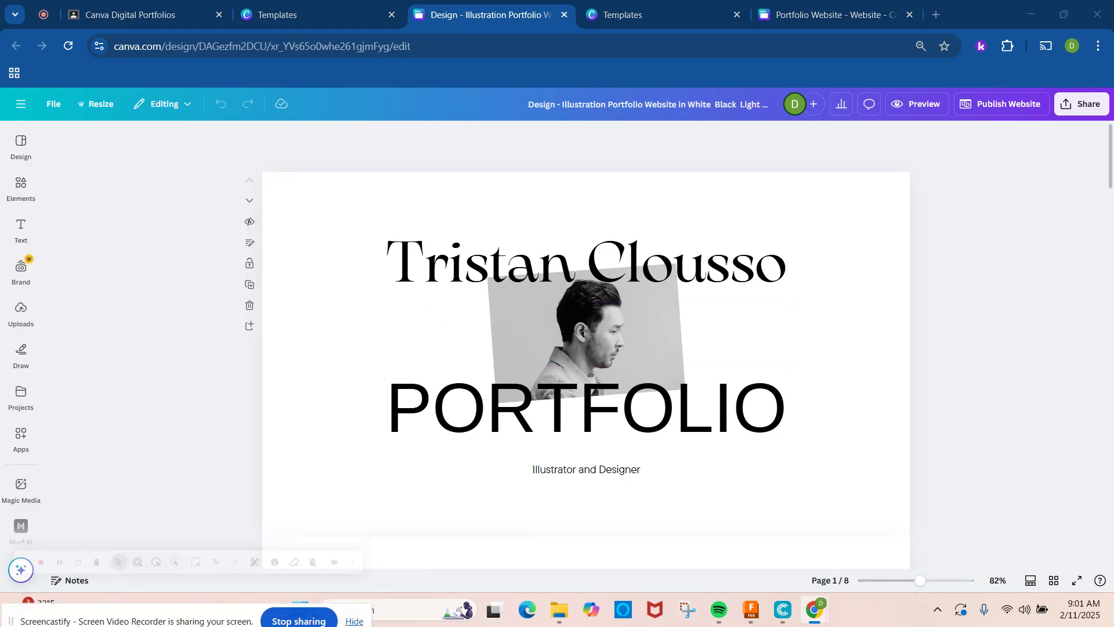
pyautogui.click(990, 106)
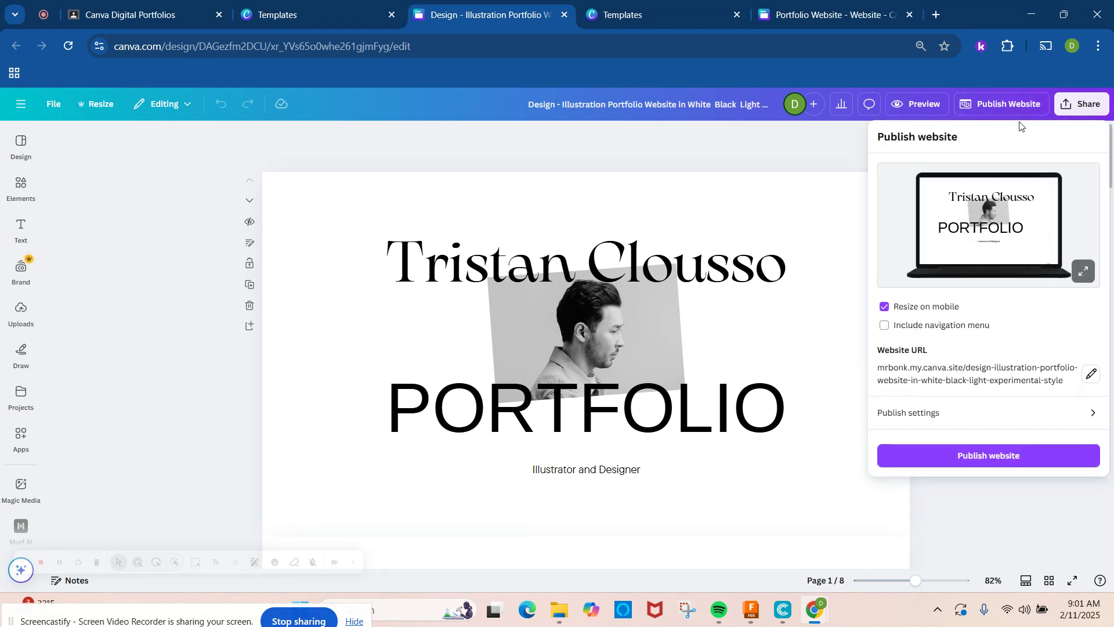
pyautogui.click(938, 464)
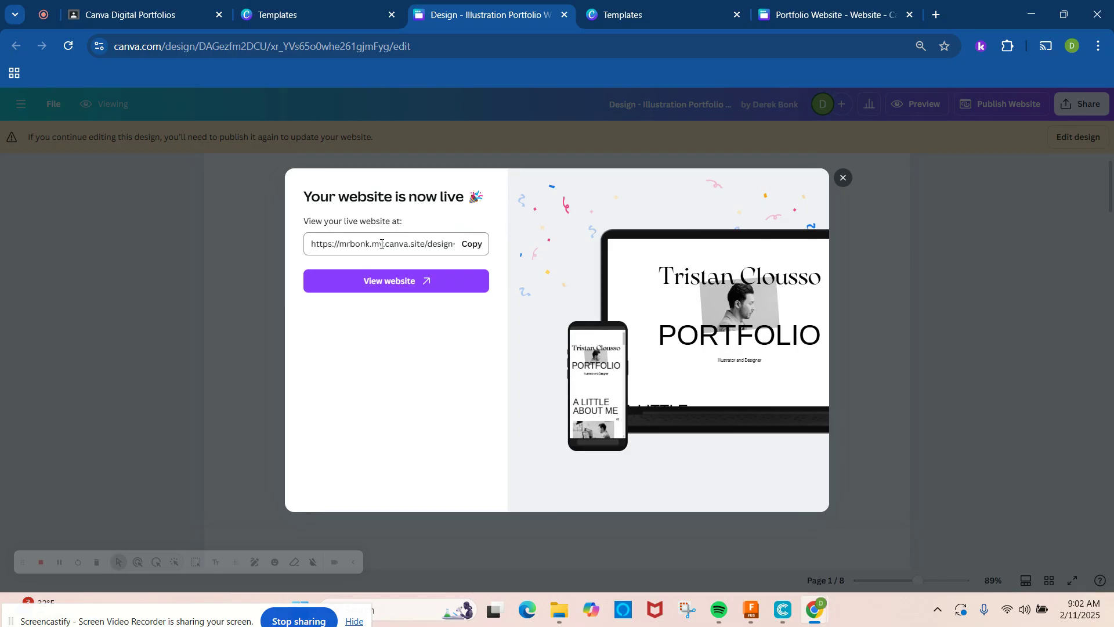
pyautogui.moveTo(339, 246); pyautogui.dragTo(371, 246)
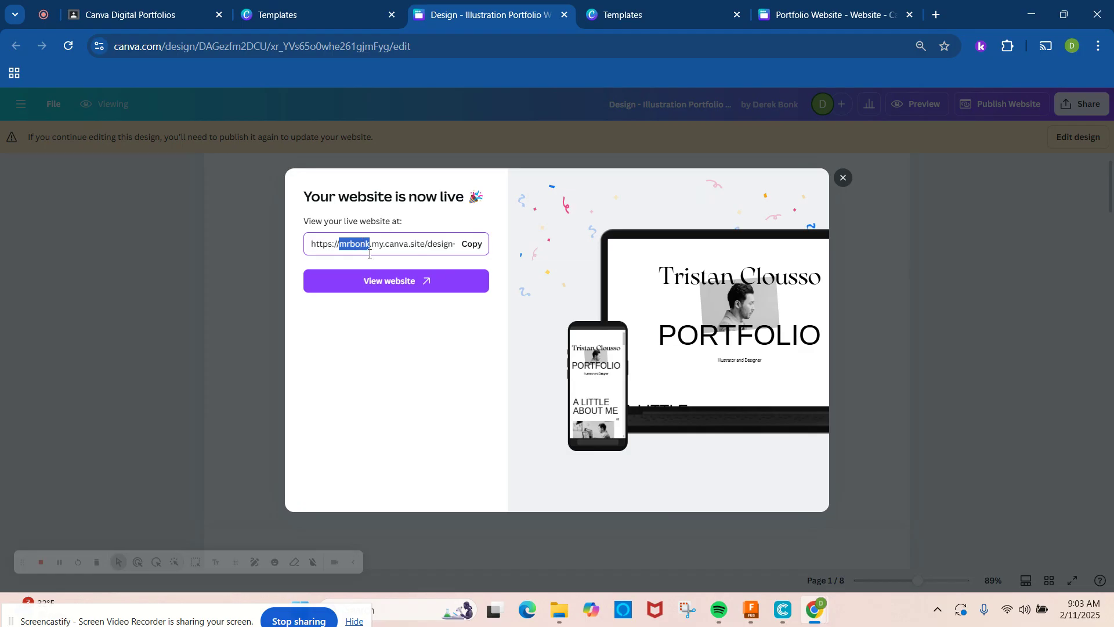
pyautogui.click(843, 177)
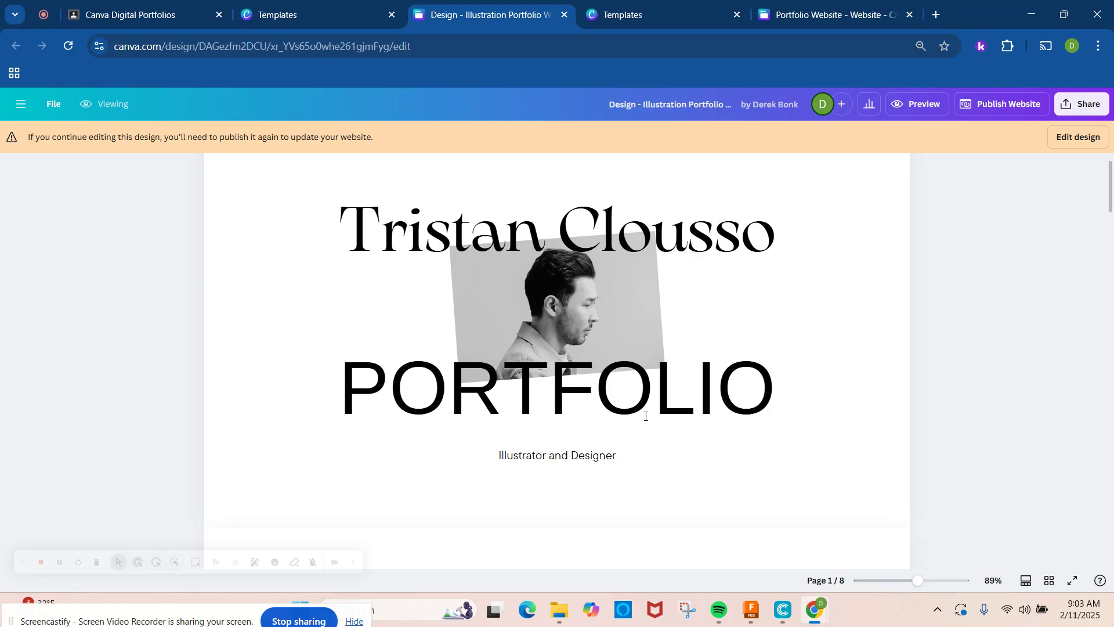
# Resume editing the published design and replace the sample name above the PORTFOLIO heading on the first page with the teacher's name
pyautogui.click(1065, 137)
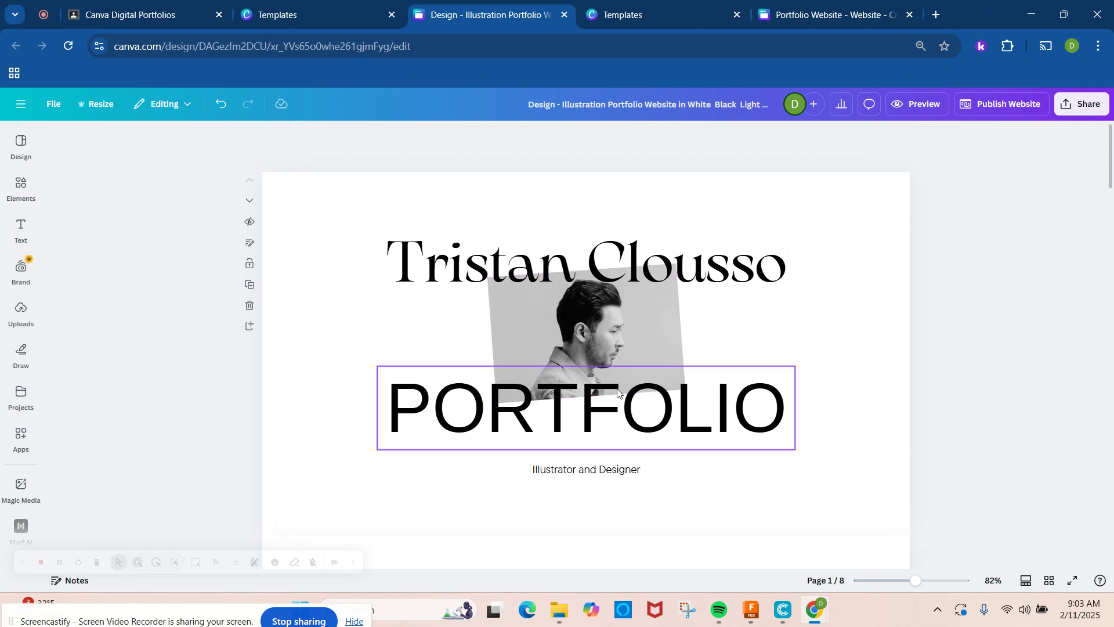
pyautogui.scroll(-5, 617, 392)
pyautogui.scroll(-15, 618, 393)
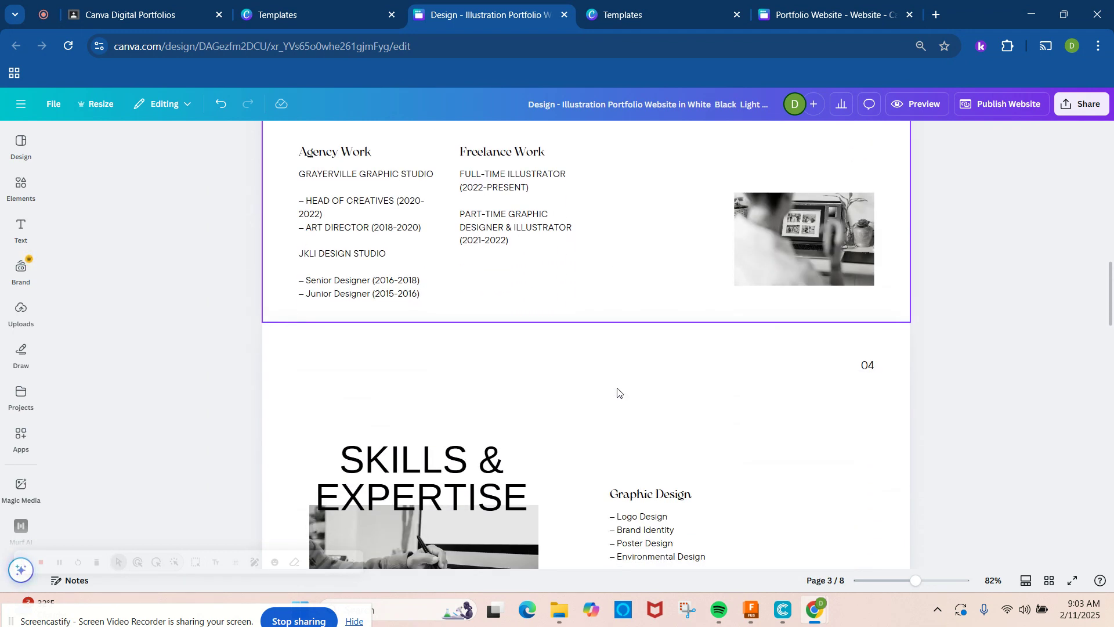
pyautogui.scroll(-2, 618, 392)
pyautogui.scroll(11, 617, 393)
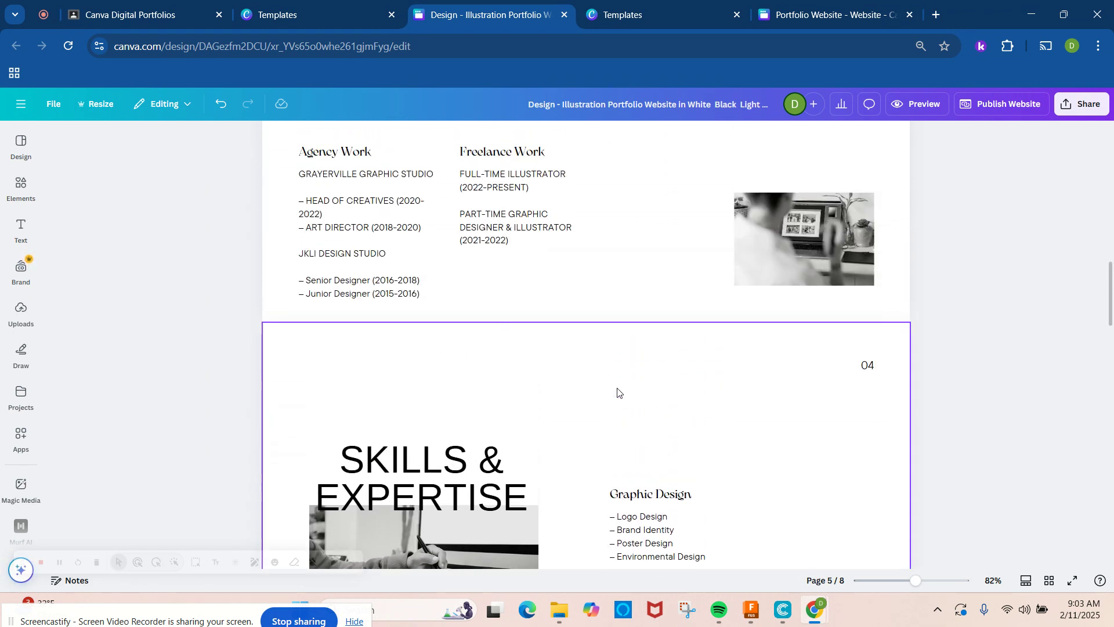
pyautogui.scroll(12, 618, 392)
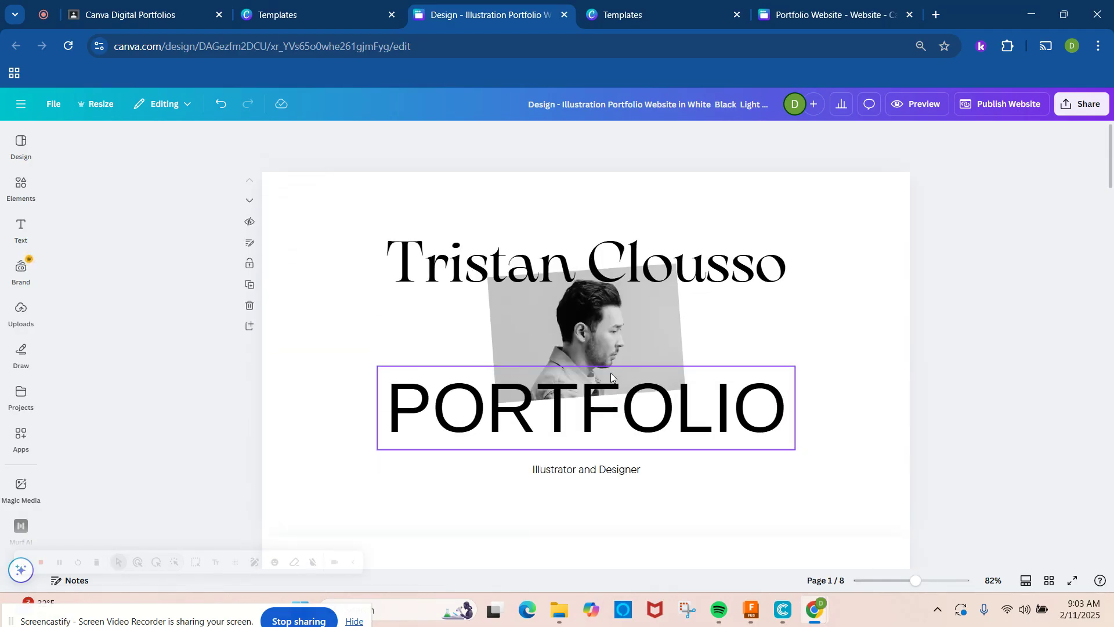
pyautogui.click(620, 278)
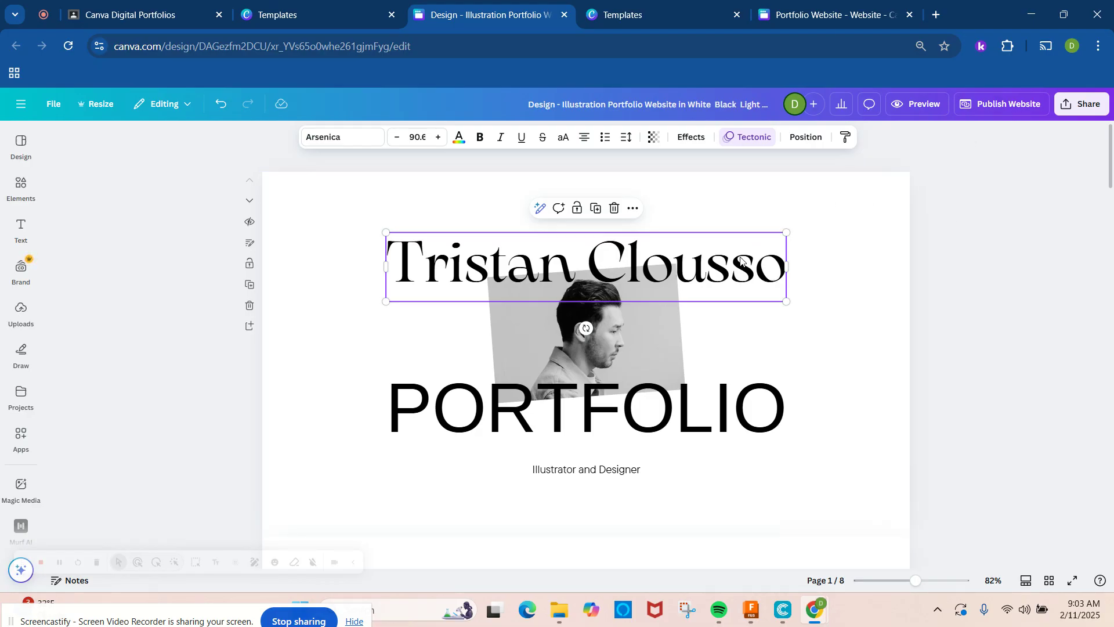
pyautogui.click(399, 251)
pyautogui.moveTo(398, 250); pyautogui.dragTo(830, 274)
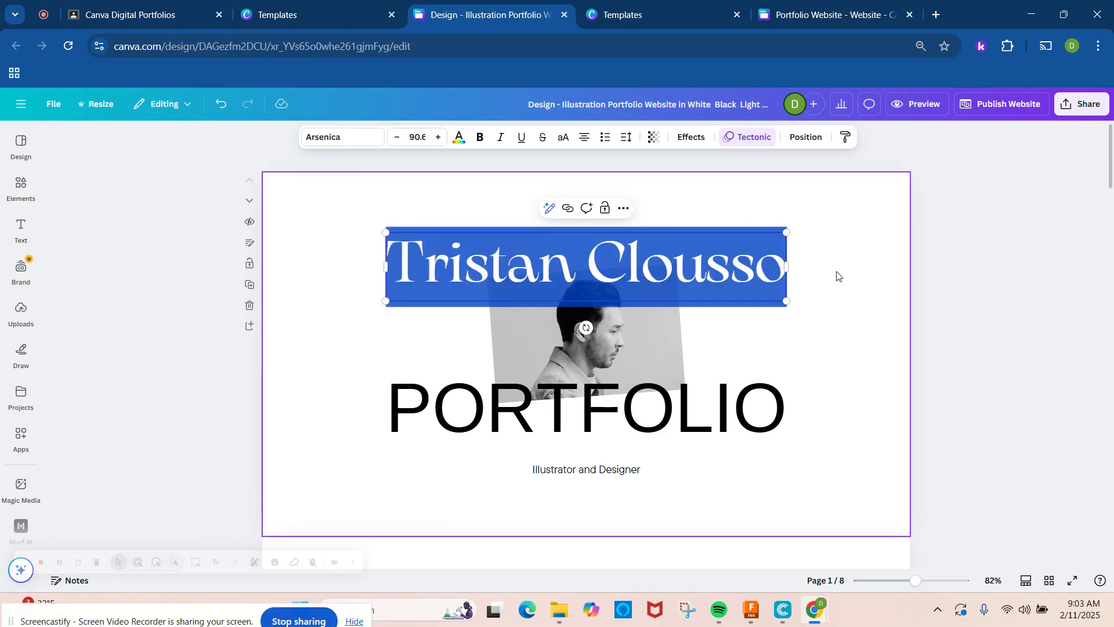
pyautogui.write('M')
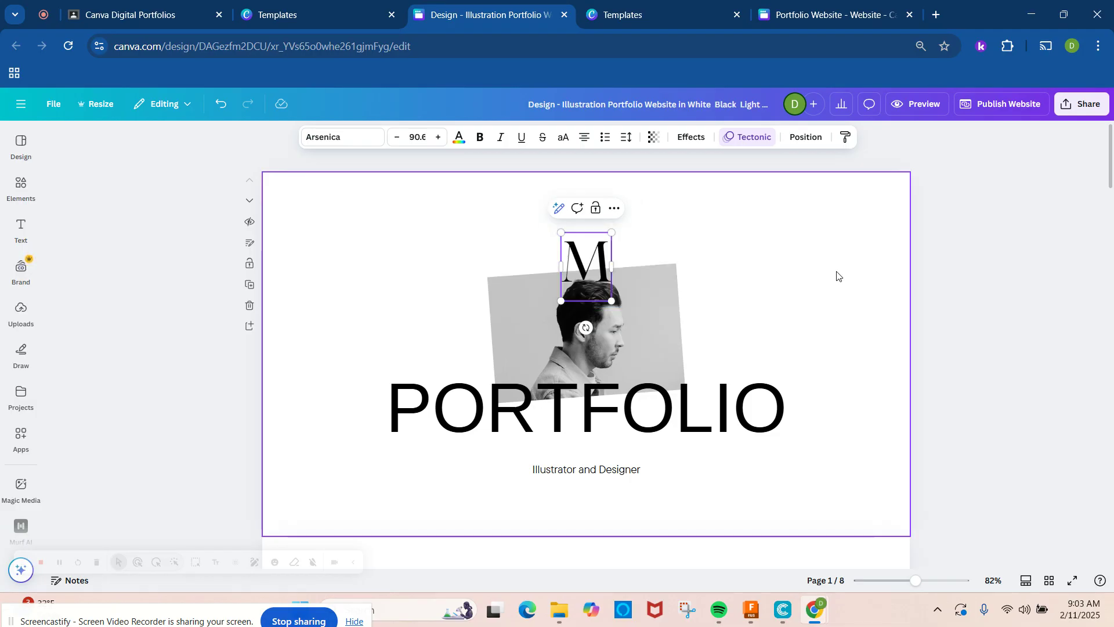
pyautogui.write('r. Bonk')
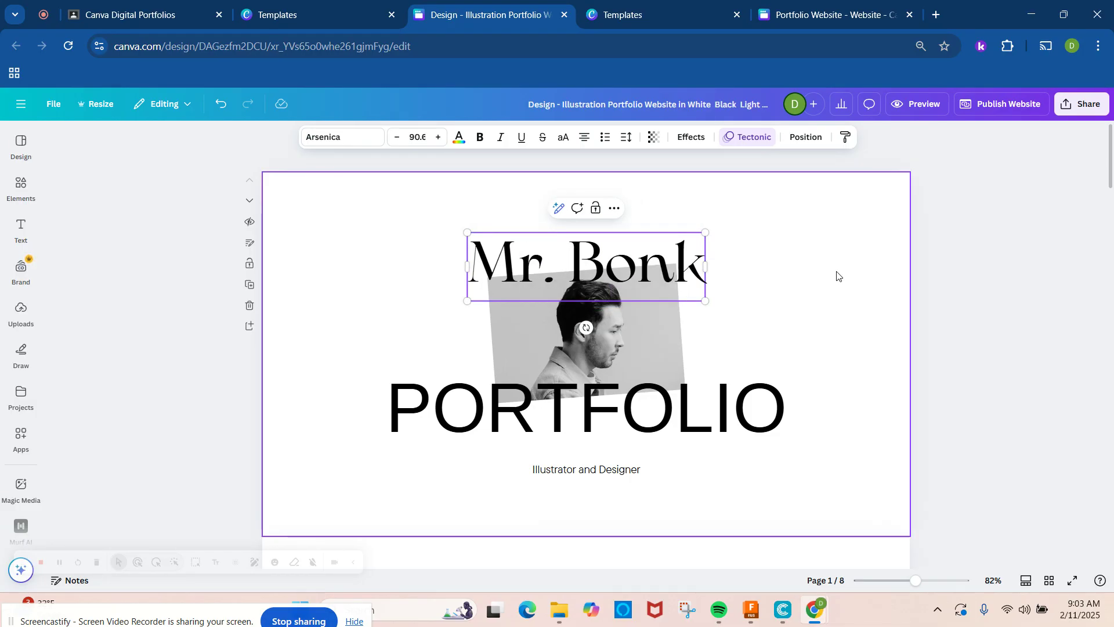
pyautogui.click(803, 287)
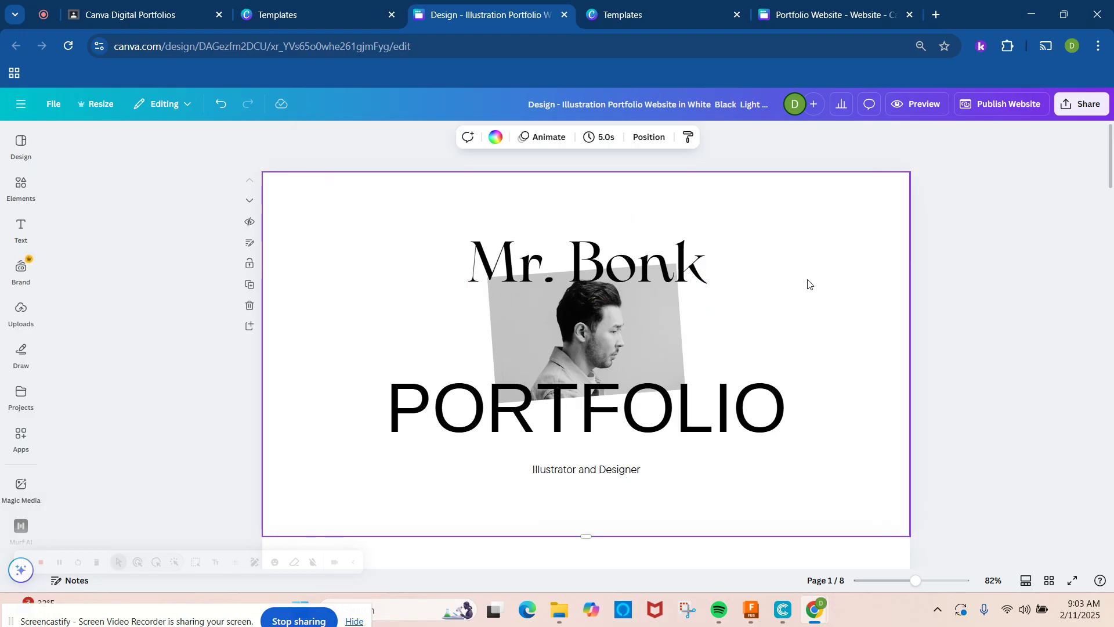
# Republish the website with the edited cover name and open the live site
pyautogui.click(994, 105)
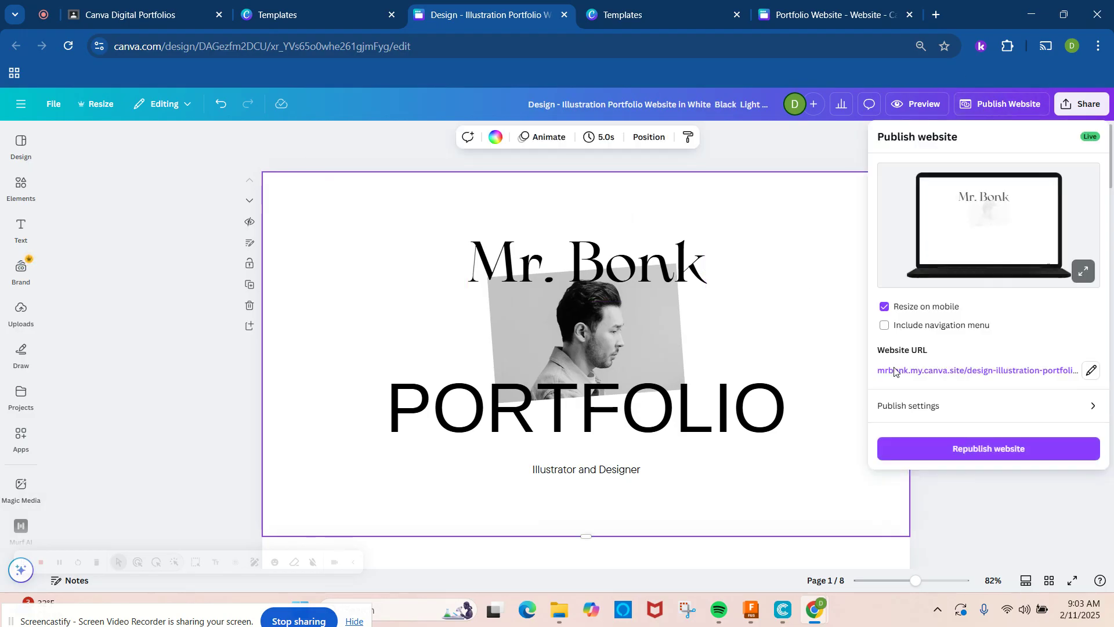
pyautogui.click(967, 458)
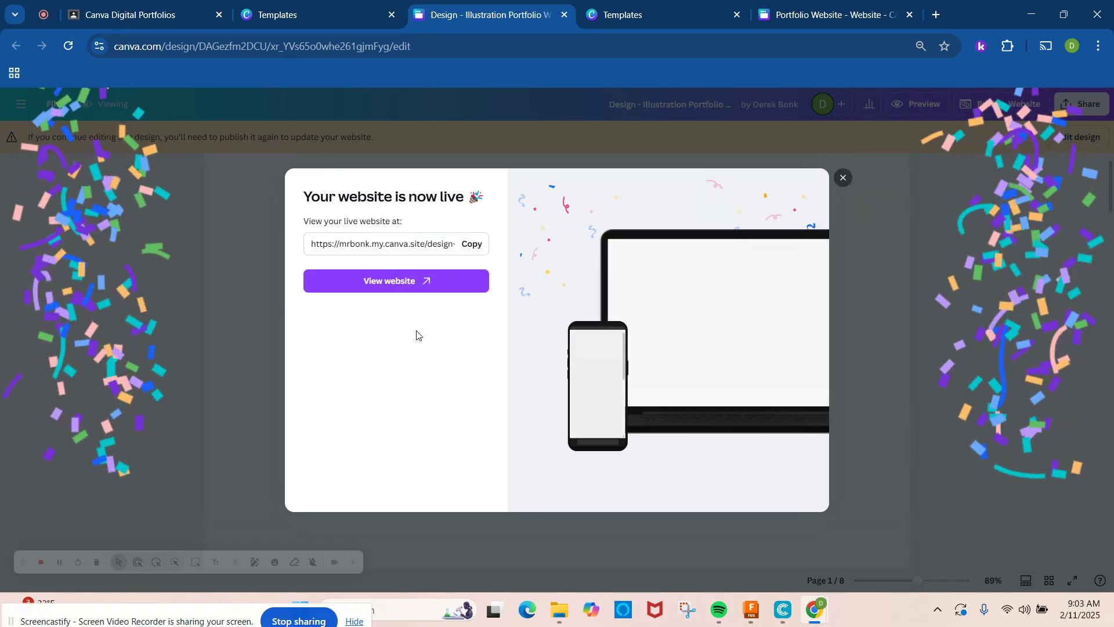
pyautogui.click(360, 290)
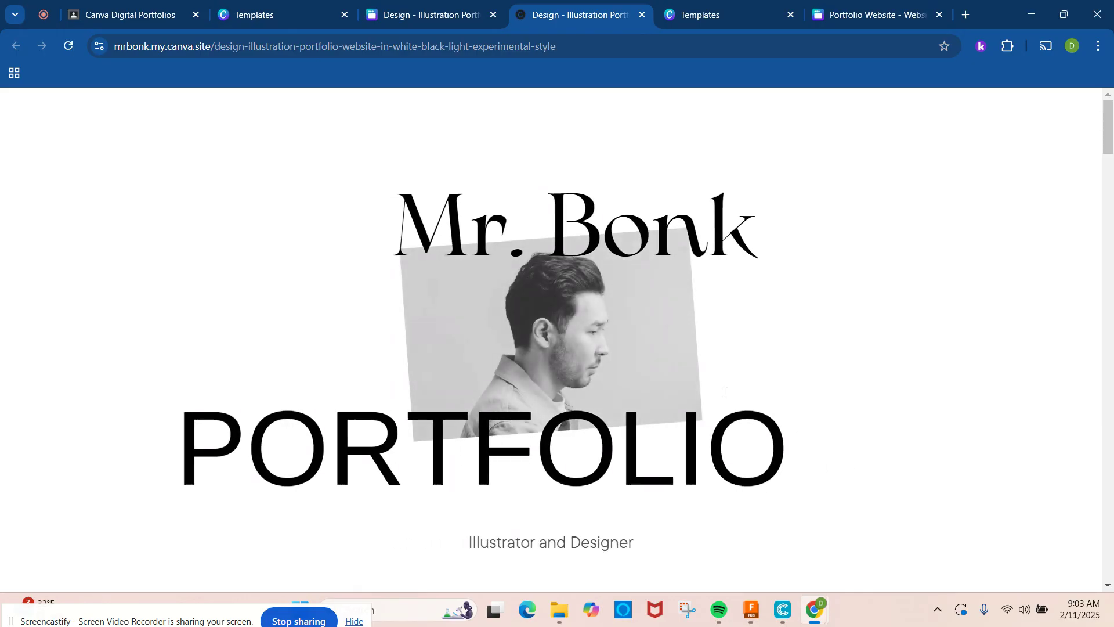
# Examine the live site's cover, About Me and Work Experience sections
pyautogui.scroll(-3, 719, 394)
pyautogui.scroll(-6, 717, 399)
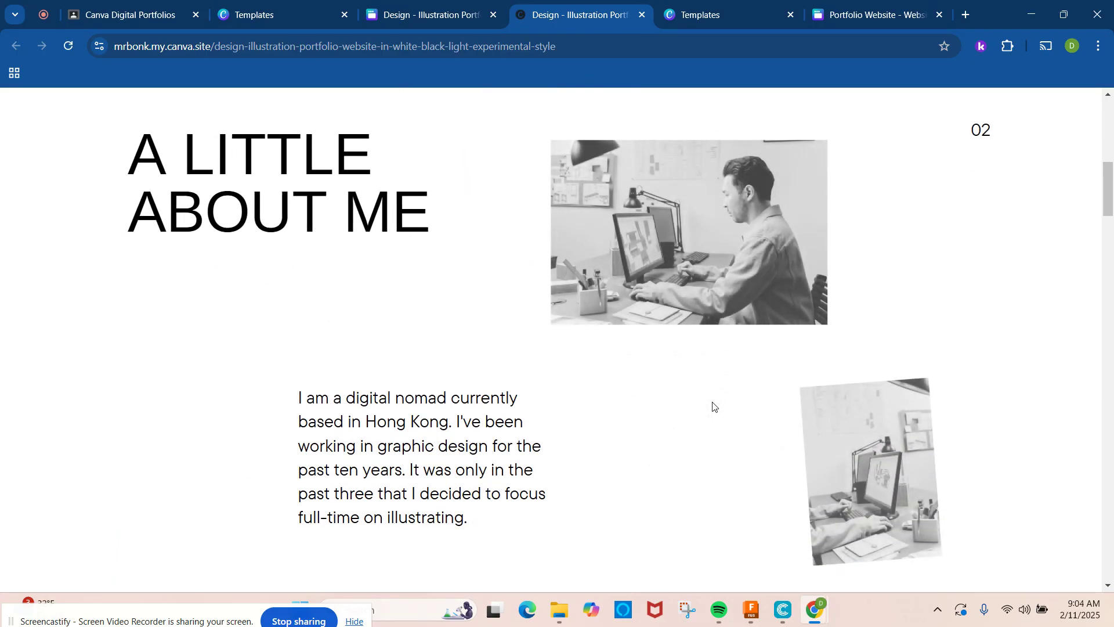
pyautogui.scroll(8, 710, 350)
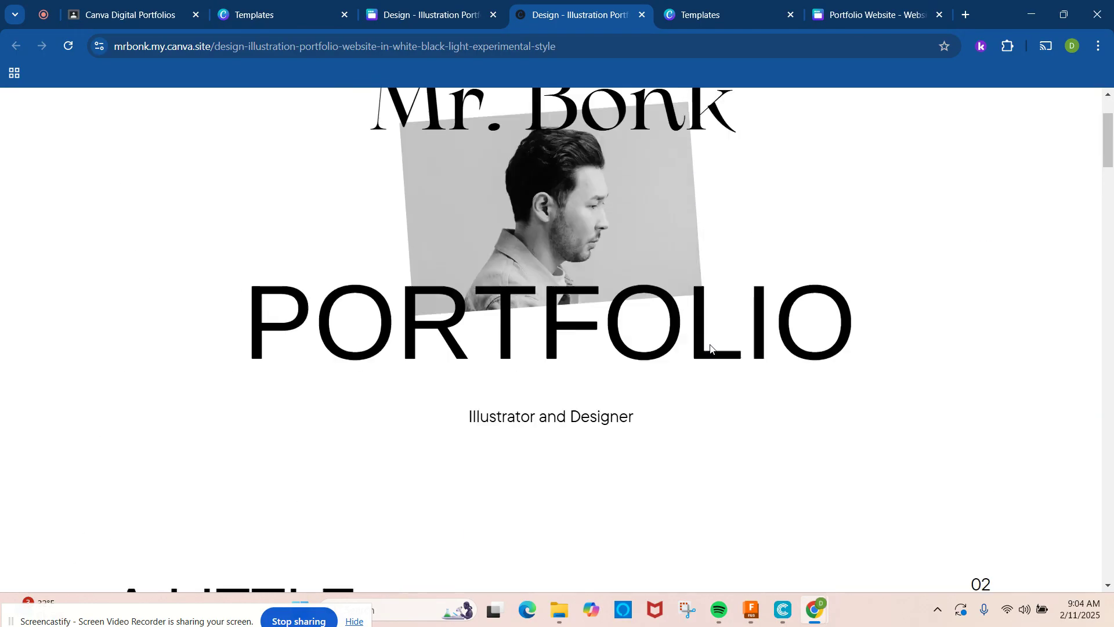
pyautogui.scroll(-10, 711, 349)
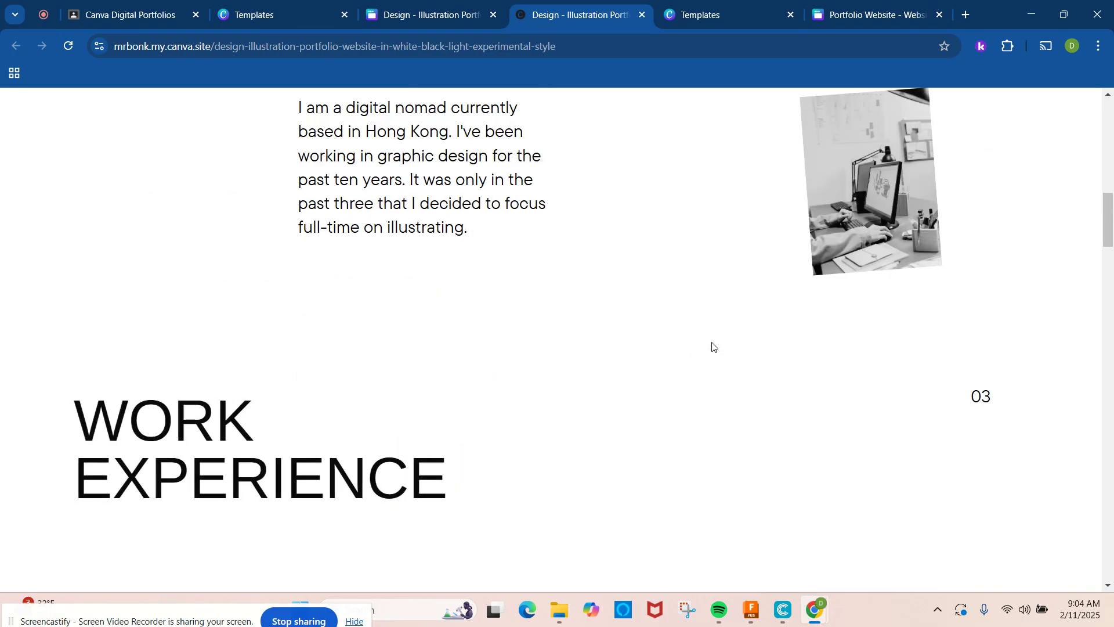
pyautogui.scroll(-4, 712, 347)
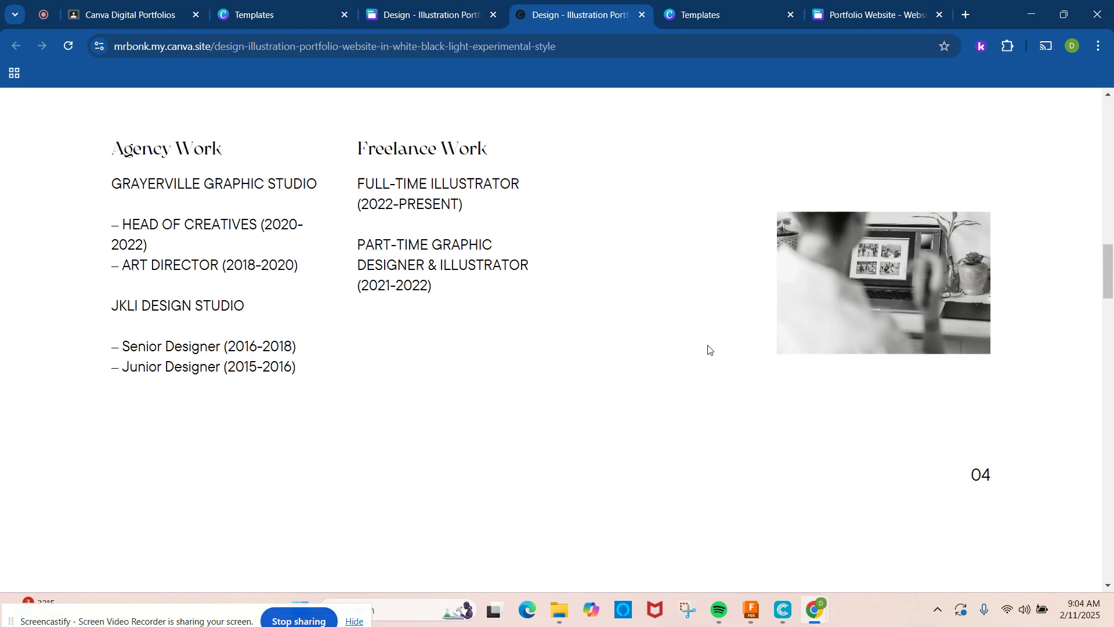
# Return to the live site's cover, switch to the separate Portfolio Website design, and close that design
pyautogui.scroll(12, 710, 349)
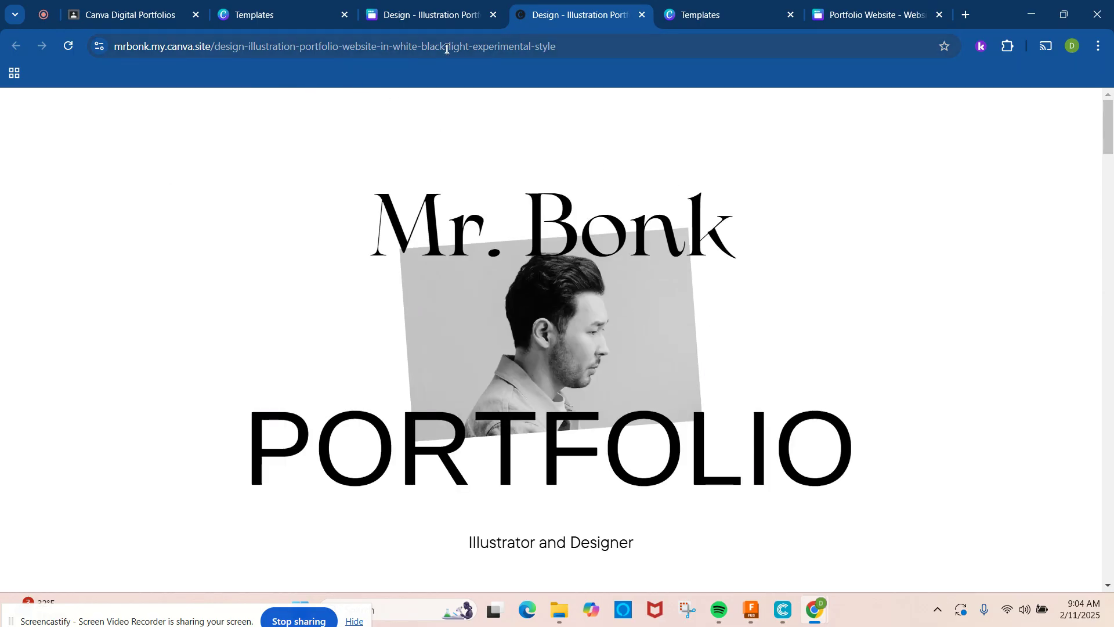
pyautogui.click(847, 18)
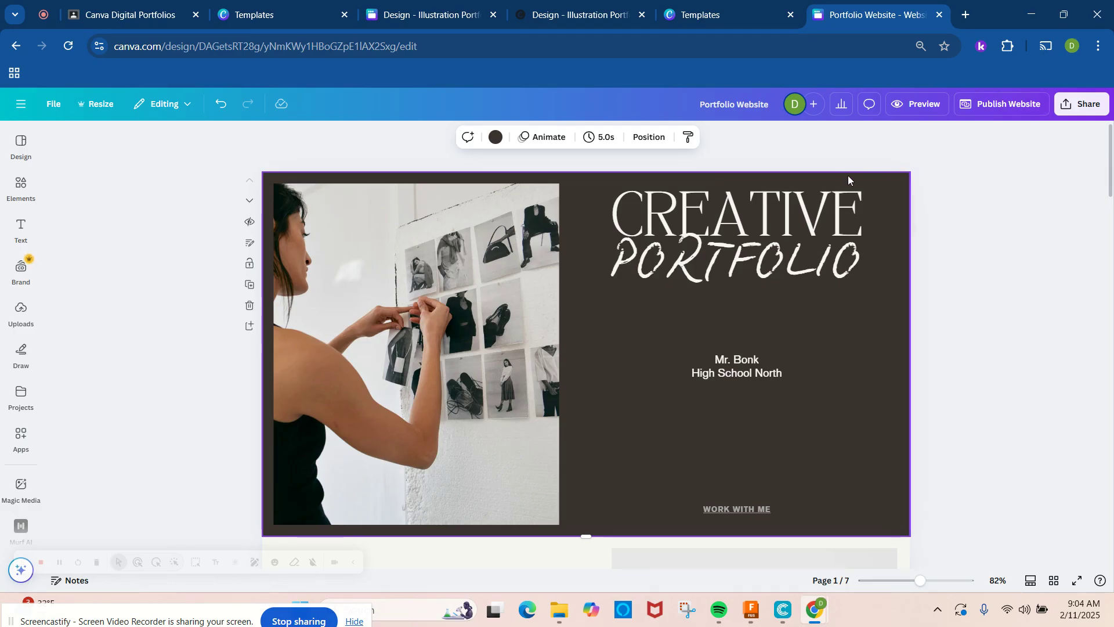
pyautogui.click(21, 105)
pyautogui.click(23, 106)
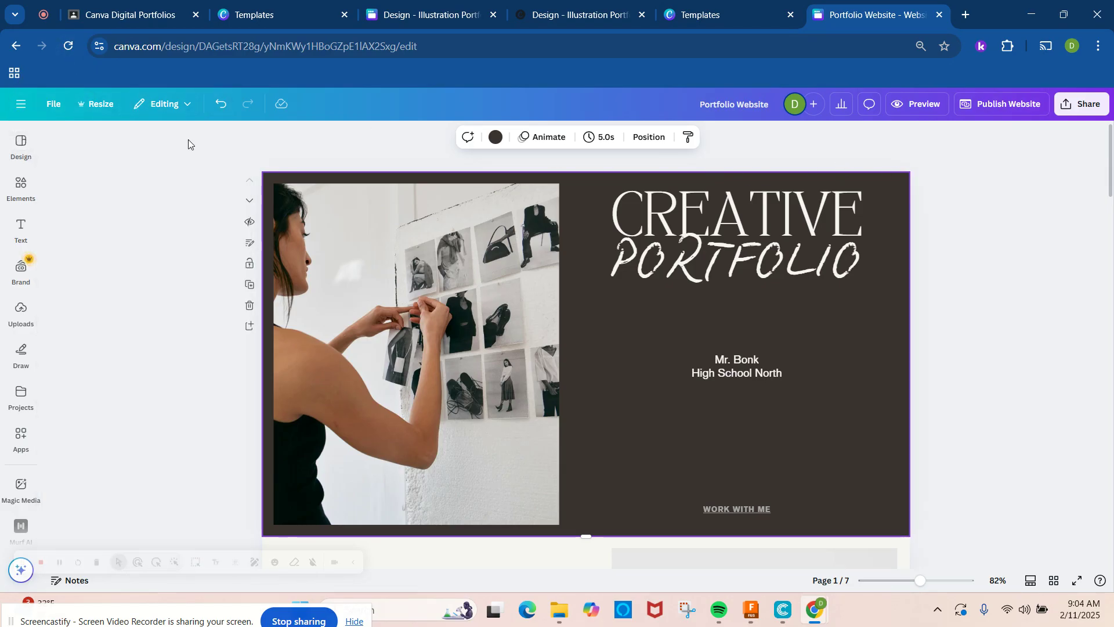
pyautogui.click(941, 16)
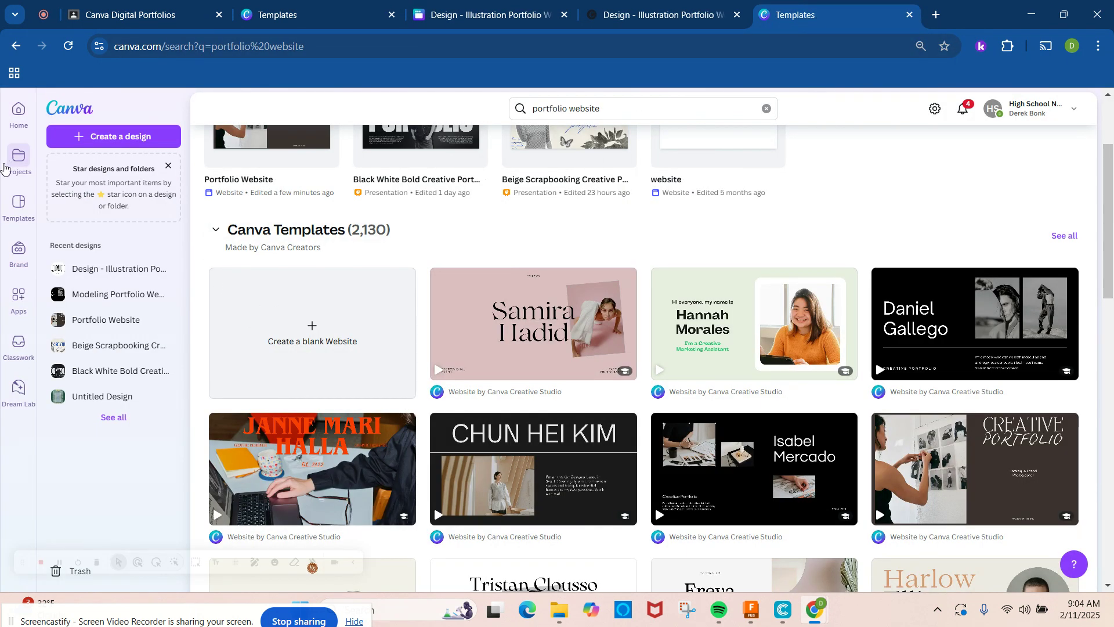
# Locate the recent designs among the saved projects, and go to the Canva home page to view them there
pyautogui.click(19, 158)
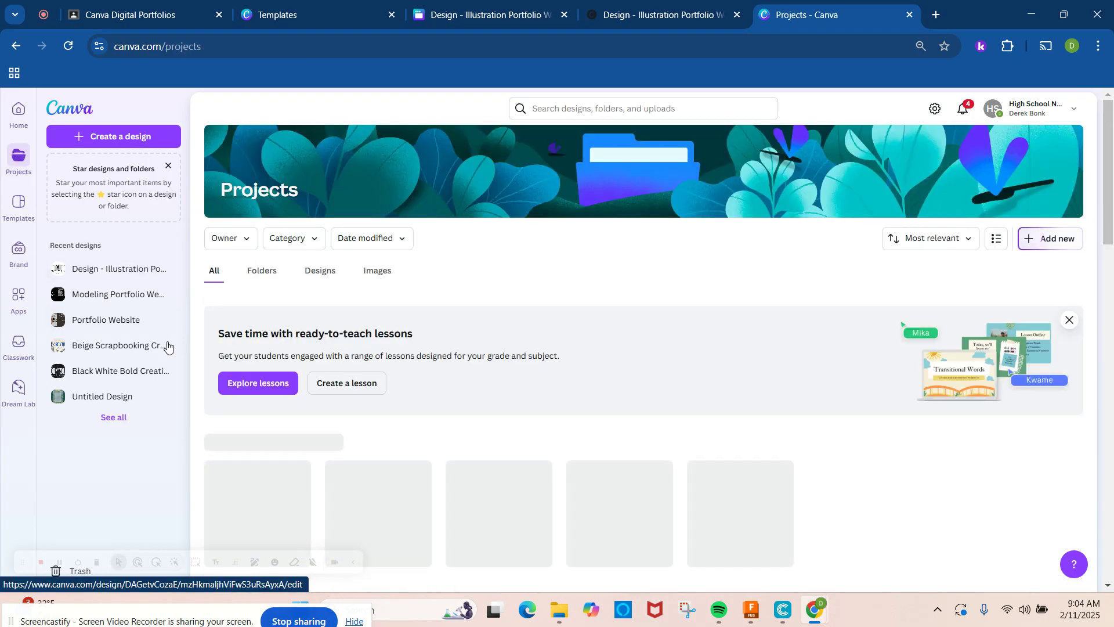
pyautogui.scroll(-3, 361, 382)
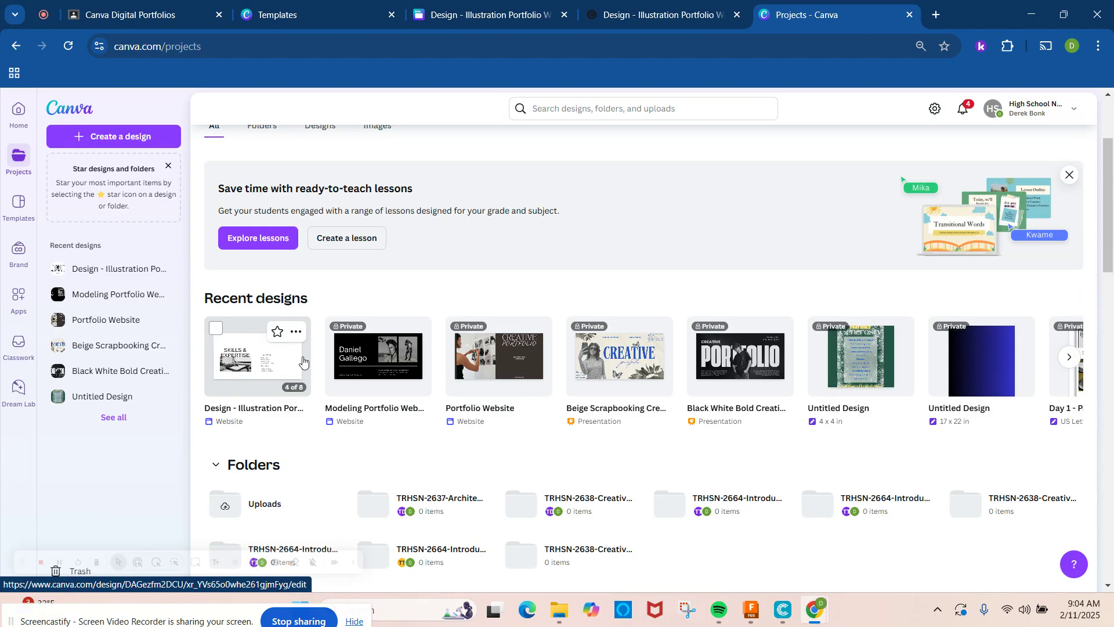
pyautogui.click(68, 115)
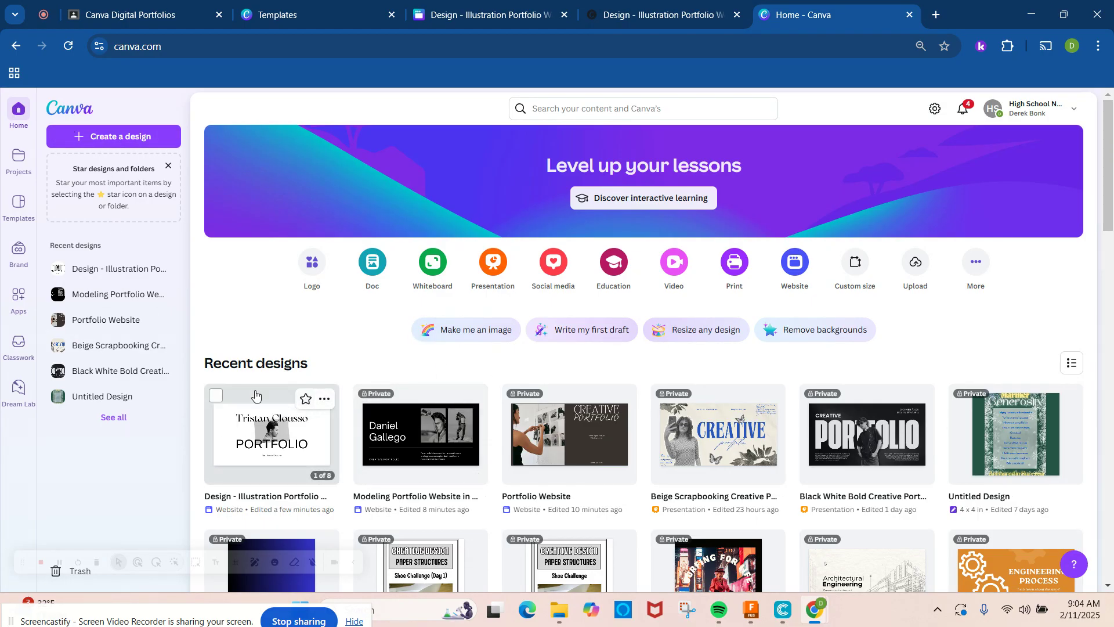
# Return to the saved projects and reopen the illustration portfolio website from the recent designs
pyautogui.click(19, 163)
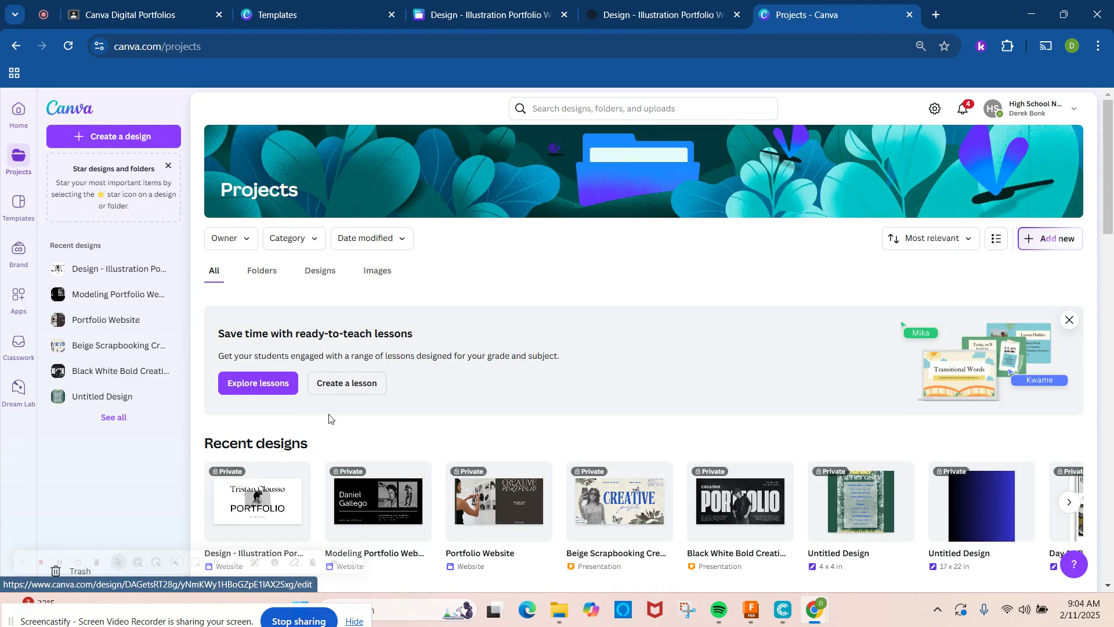
pyautogui.scroll(-3, 329, 418)
pyautogui.scroll(3, 451, 438)
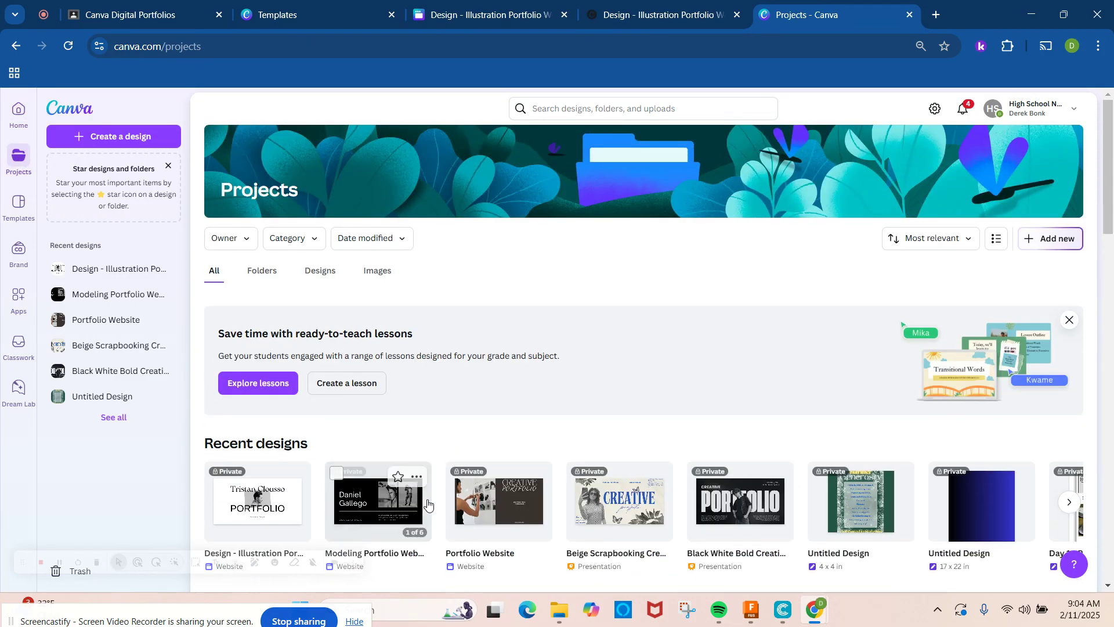
pyautogui.click(284, 497)
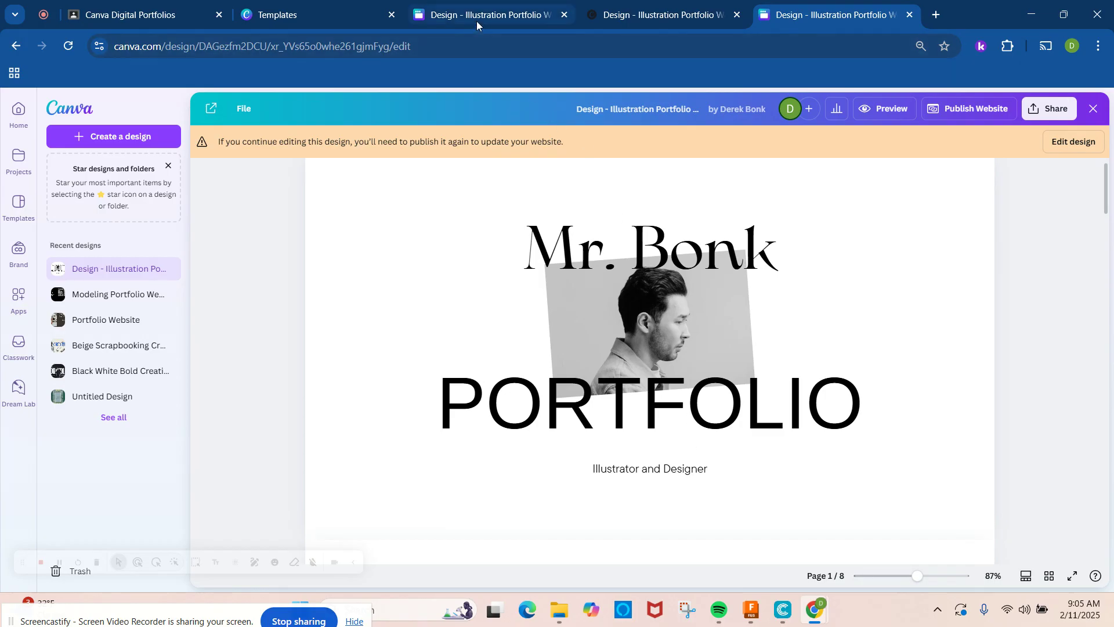
pyautogui.click(43, 14)
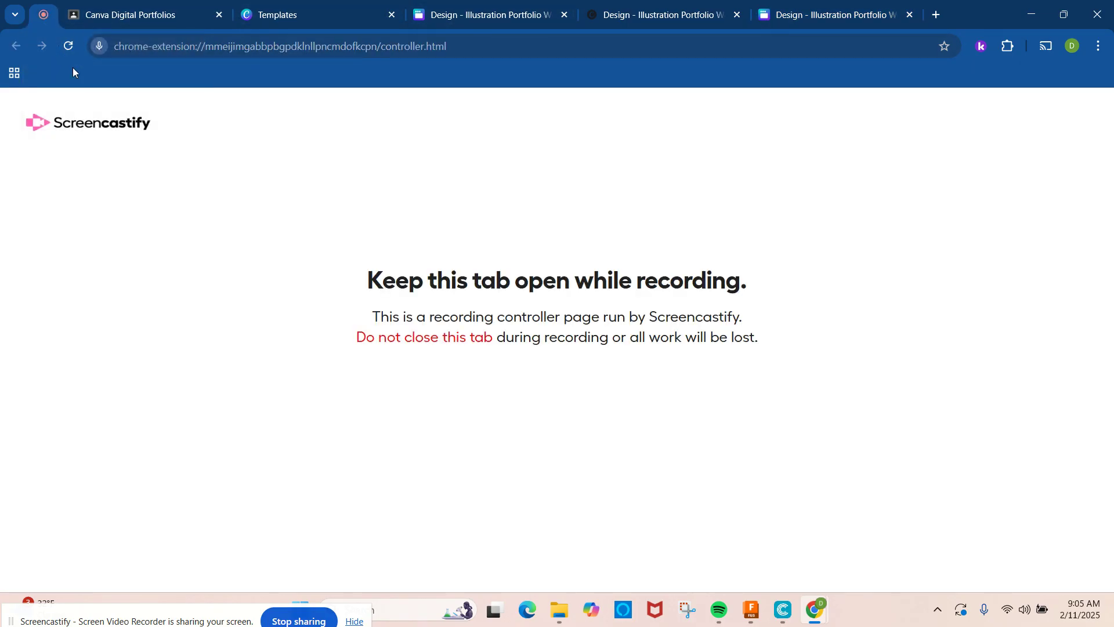